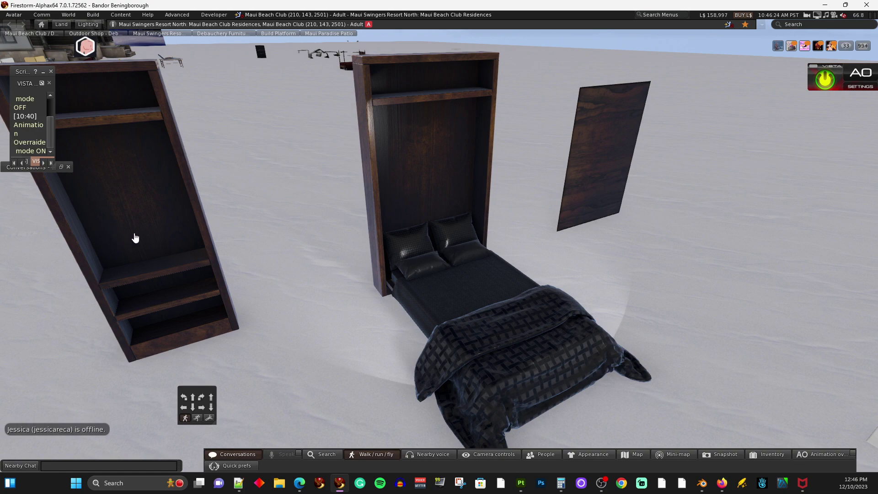
- Apply the Maple wood theme to the side cabinet through its touch menu, dismissing the Dump Data menu
key(Left)
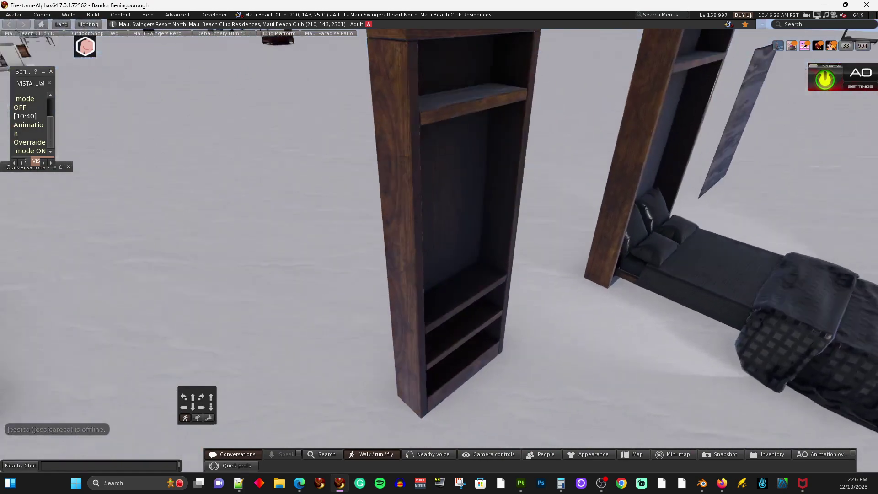
click(466, 247)
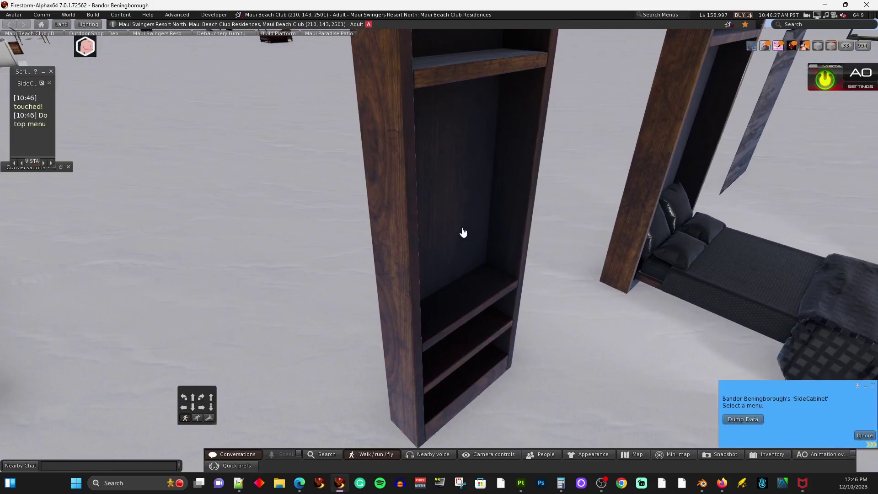
click(743, 419)
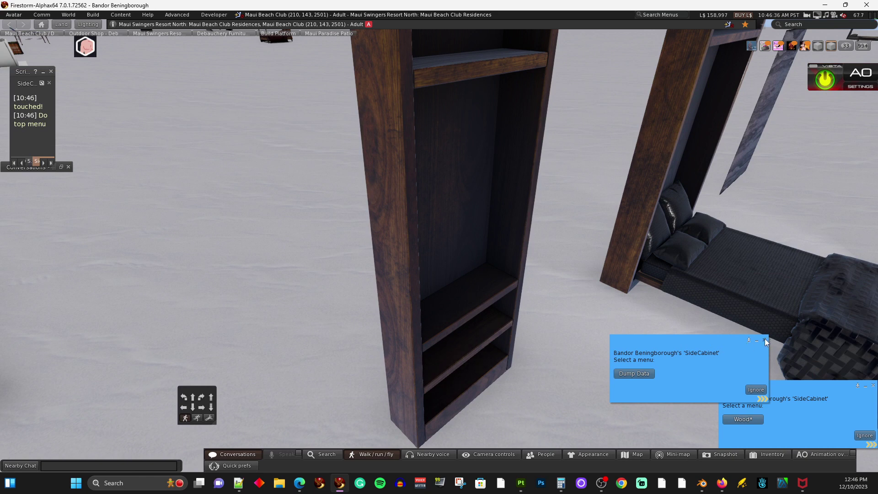
click(765, 340)
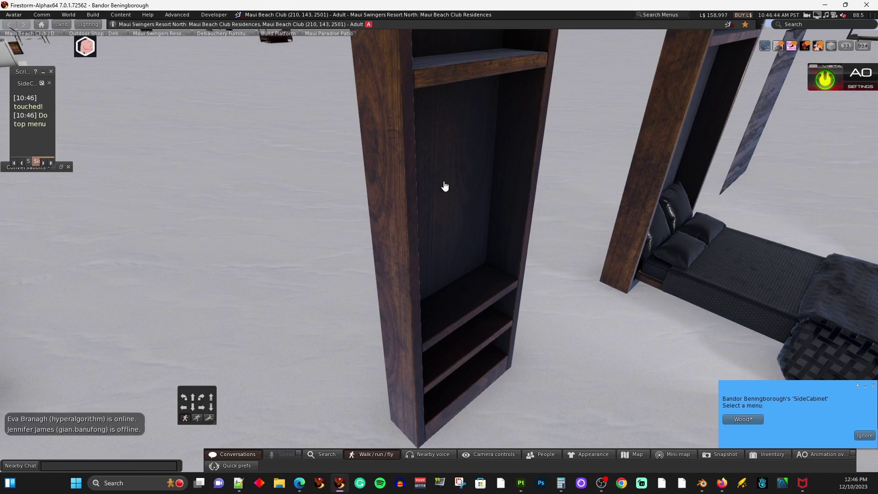
click(734, 419)
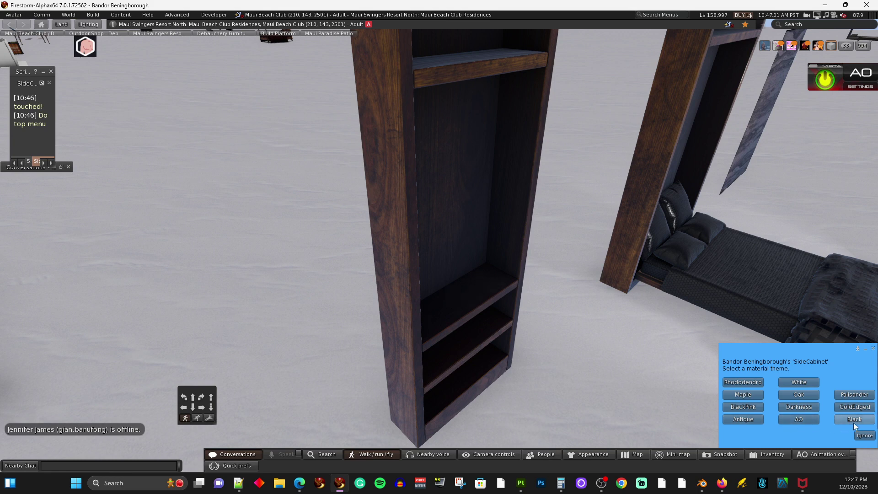
click(742, 395)
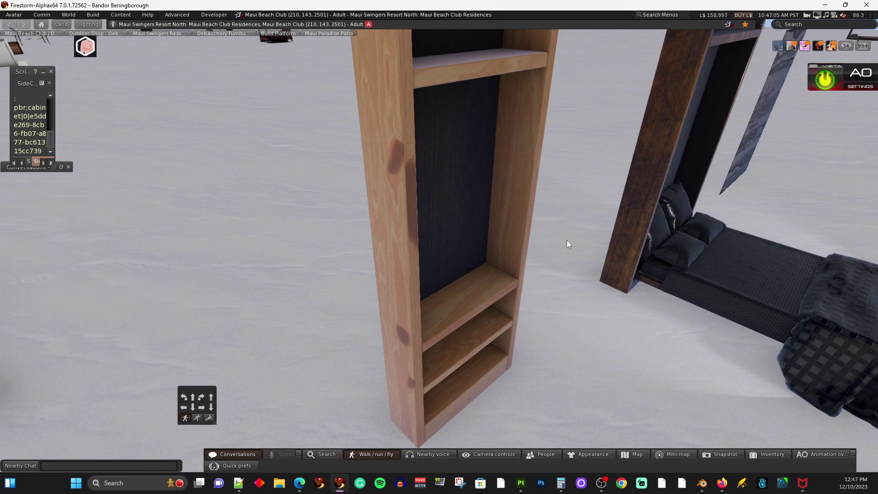
scroll(567, 240, down, 3)
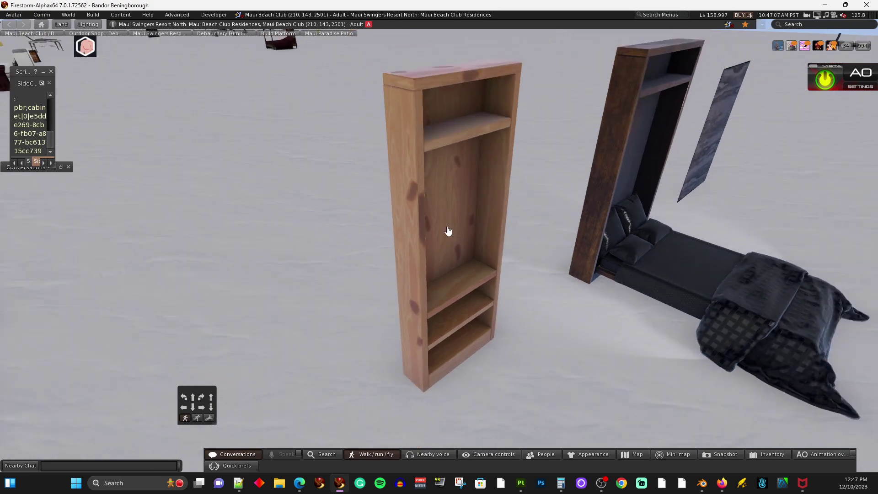
scroll(455, 269, up, 5)
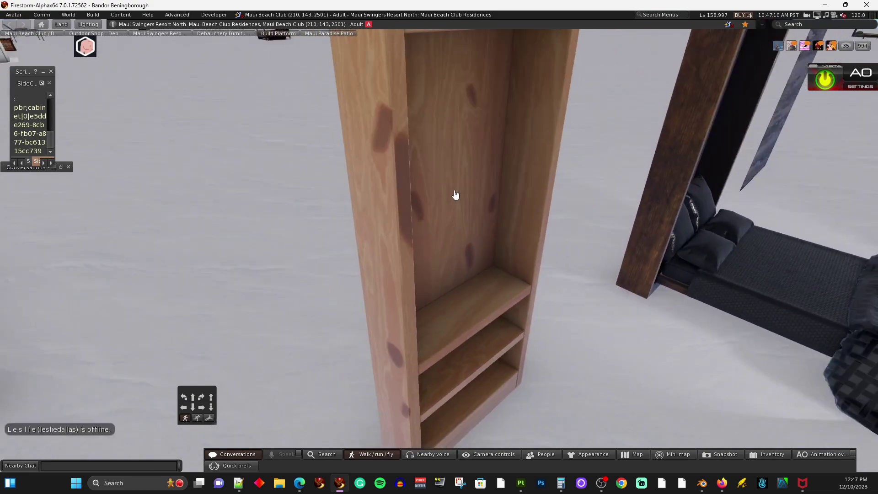
- Delete the "PBR Material: Data Dump v1.00" script from the side cabinet's contents
click(454, 195)
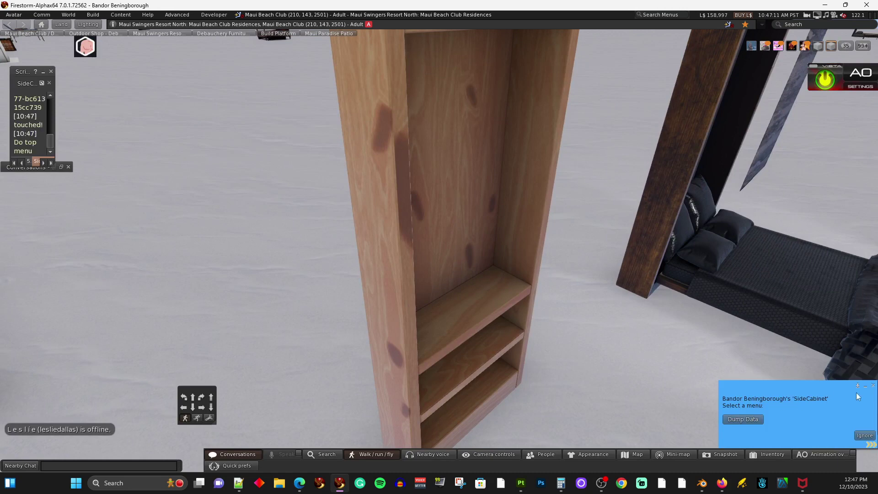
right_click(456, 280)
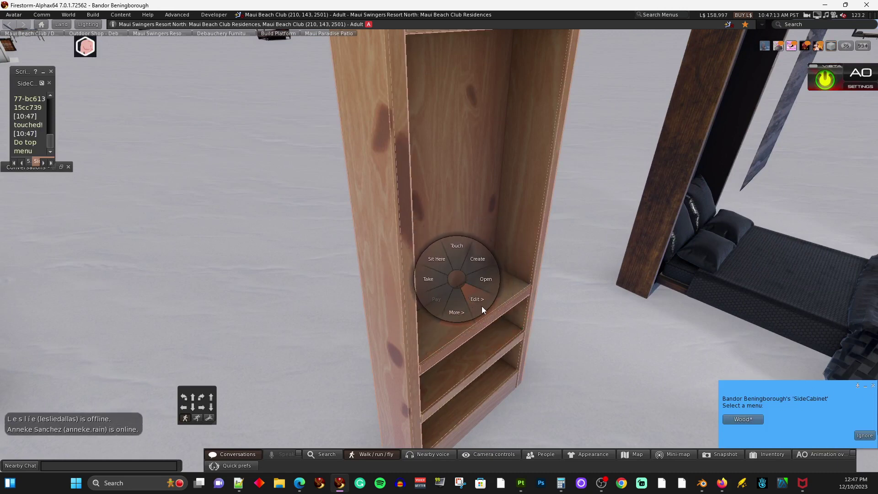
click(478, 300)
click(469, 288)
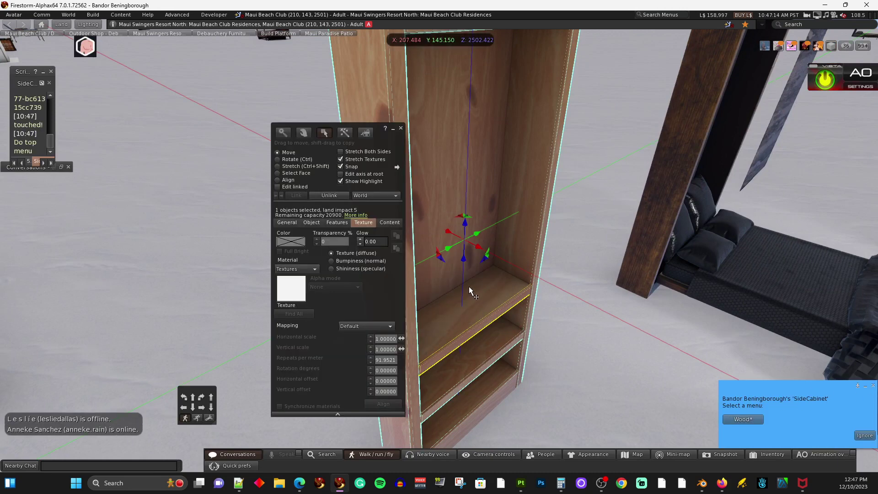
click(396, 224)
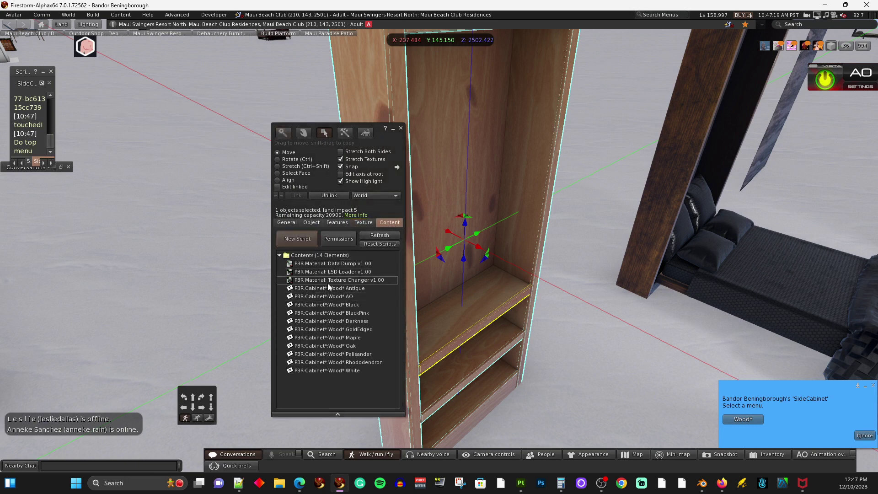
click(328, 264)
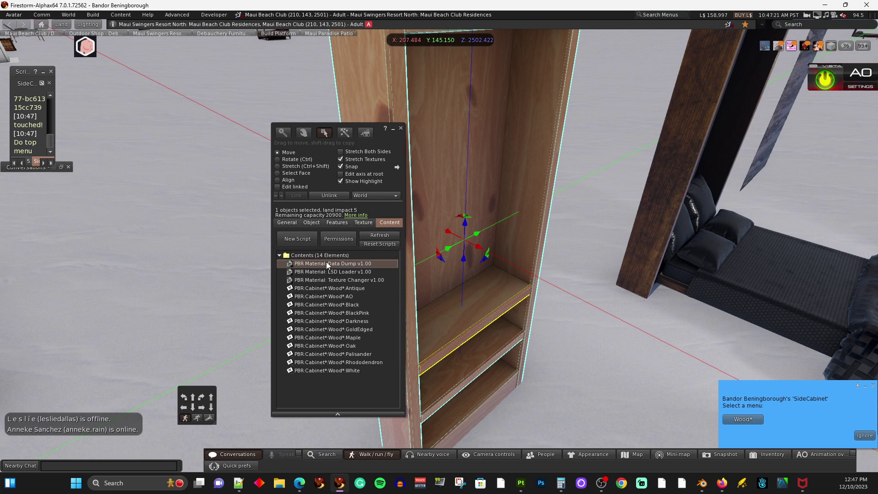
click(401, 129)
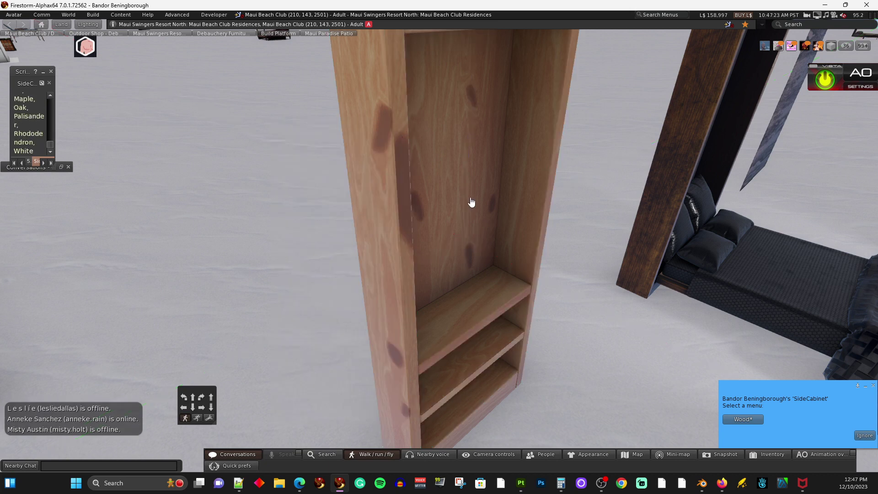
- Dismiss the leftover cabinet menu and apply the GoldEdged wood theme to the side cabinet
click(872, 387)
click(443, 271)
click(734, 419)
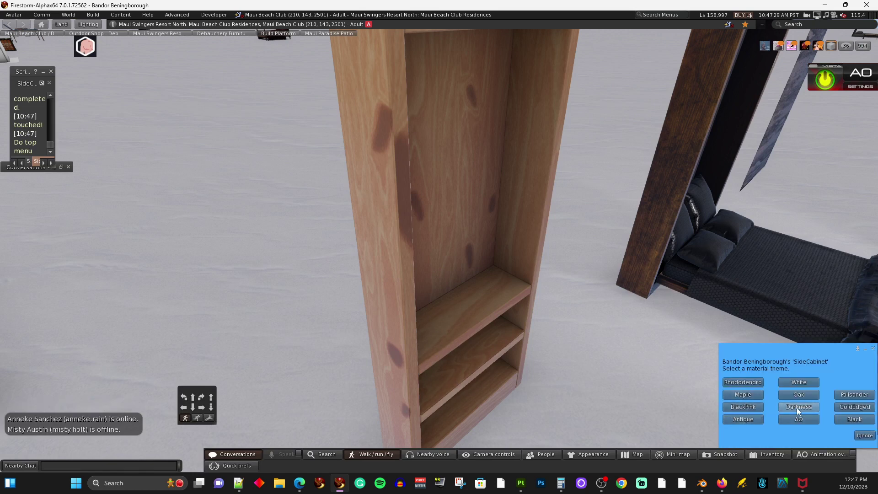
click(847, 407)
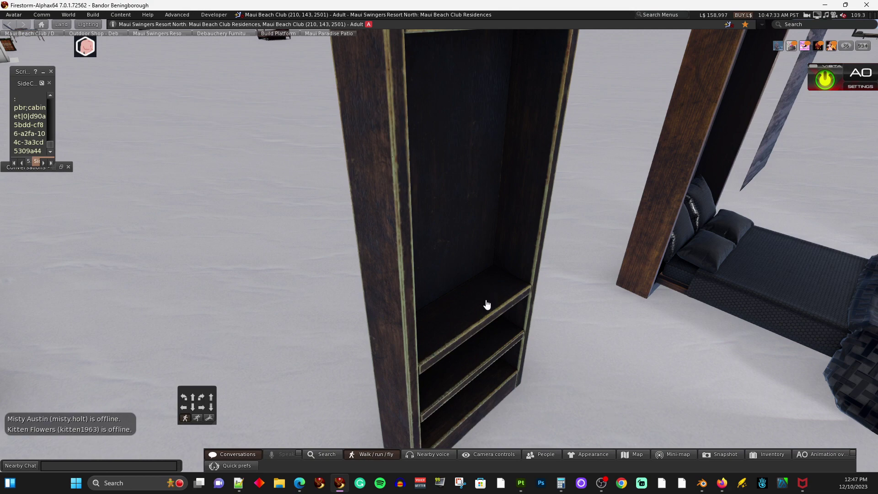
key(Escape)
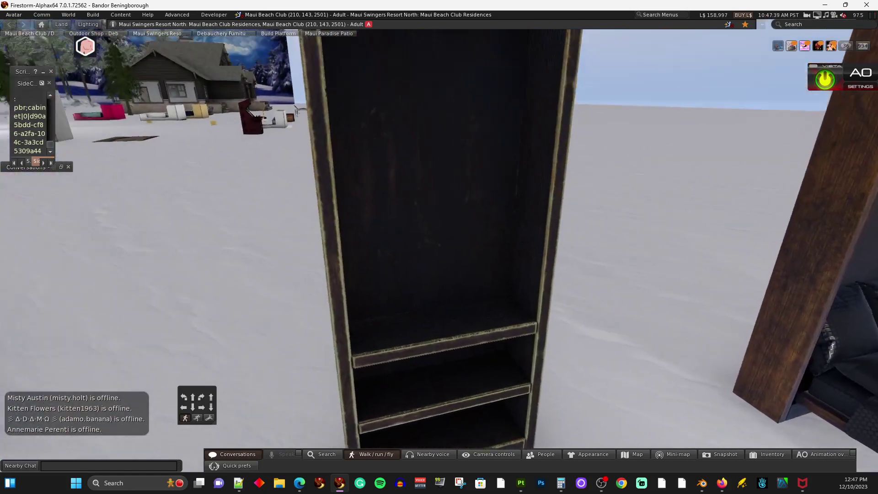
- Apply the Antique wood theme to the side cabinet
click(454, 286)
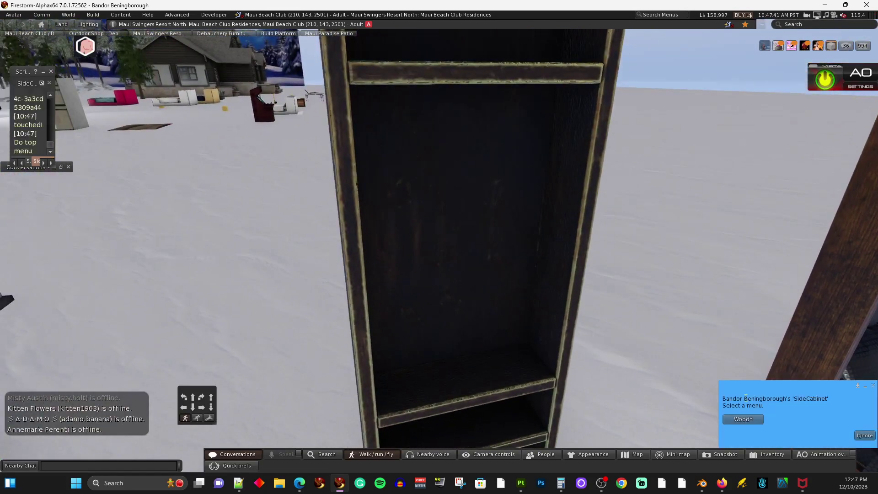
click(744, 420)
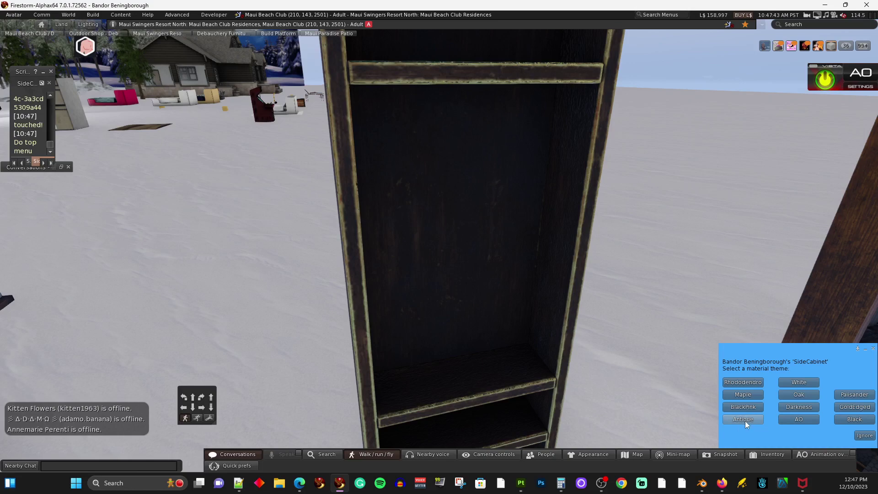
click(744, 419)
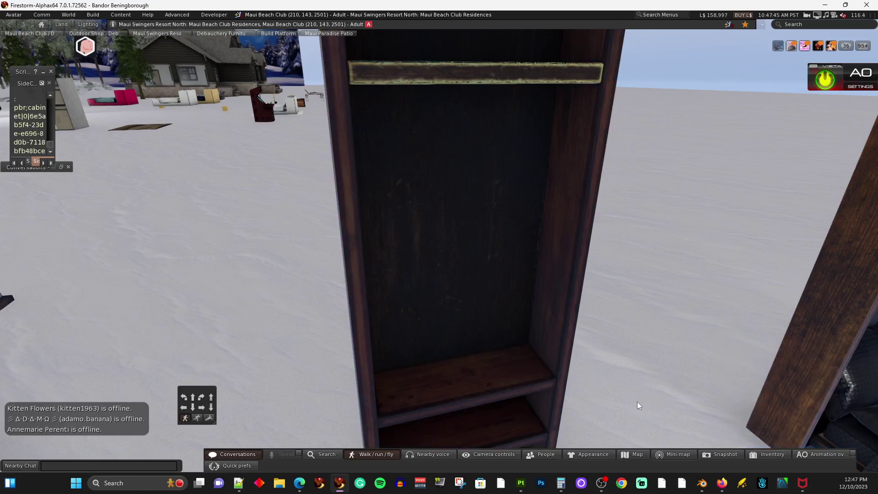
scroll(585, 362, down, 5)
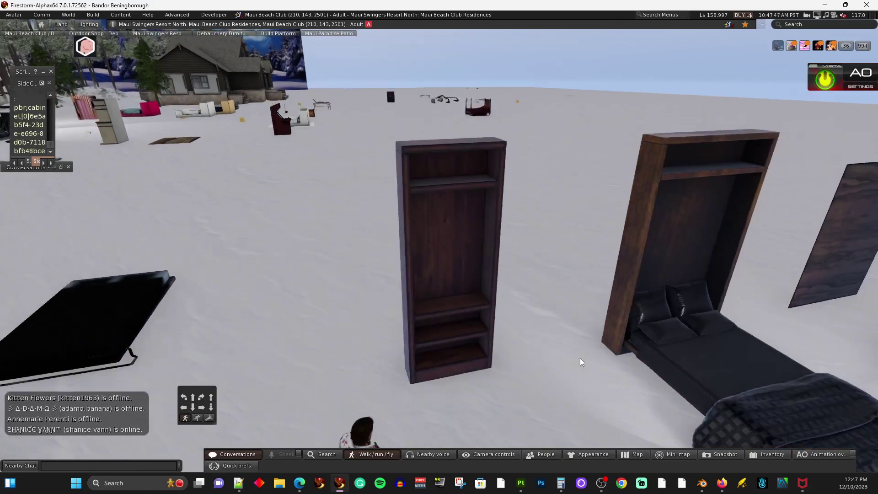
- Apply the BlackPink wood theme to the side cabinet
scroll(567, 356, up, 5)
click(477, 300)
click(730, 418)
click(731, 417)
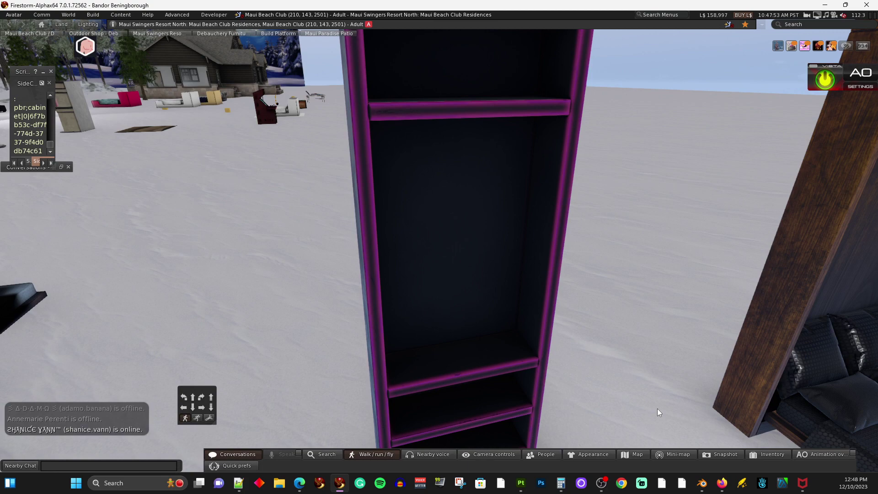
scroll(657, 407, down, 3)
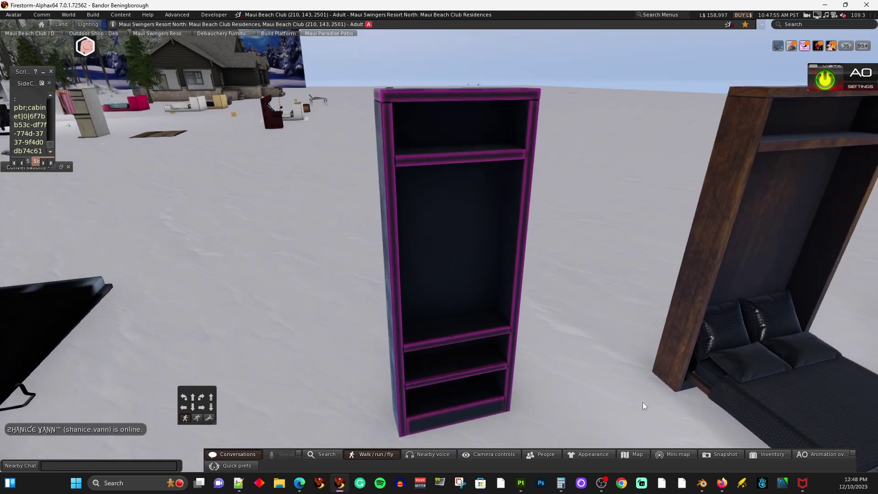
- Delete the "PBR Material: Data Dump v1.00" script from the wall bed's contents
right_click(727, 275)
click(742, 293)
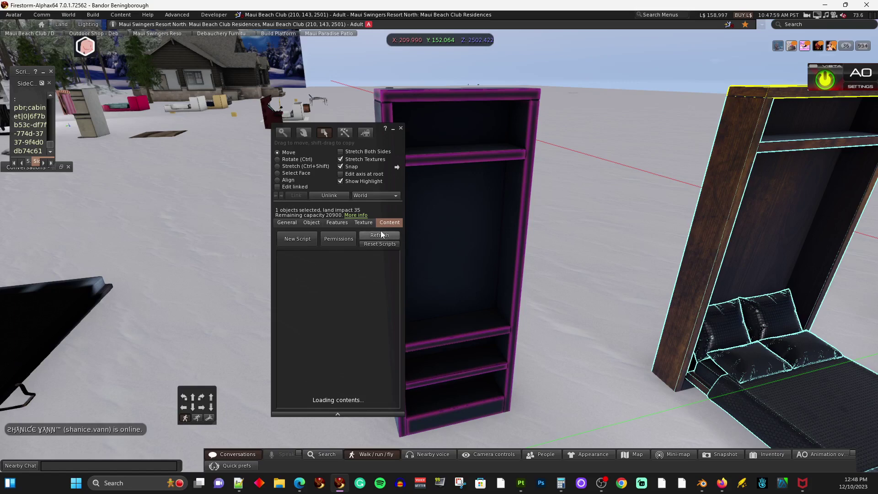
click(330, 264)
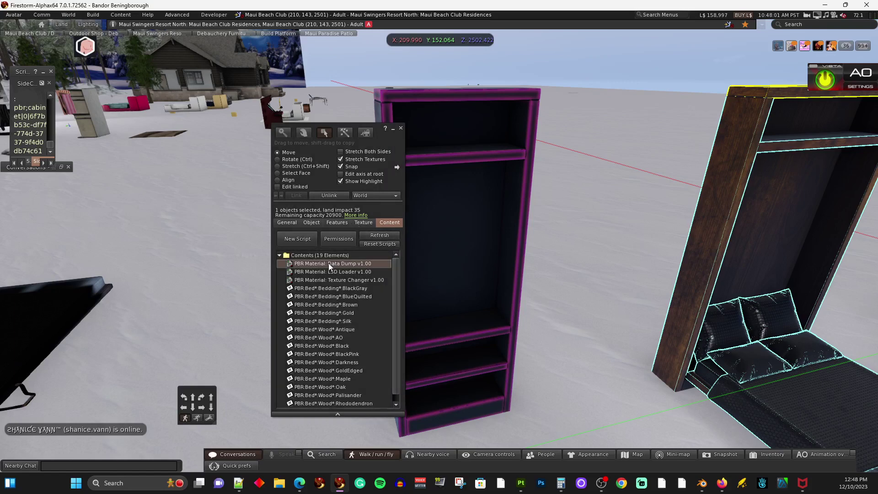
key(Down)
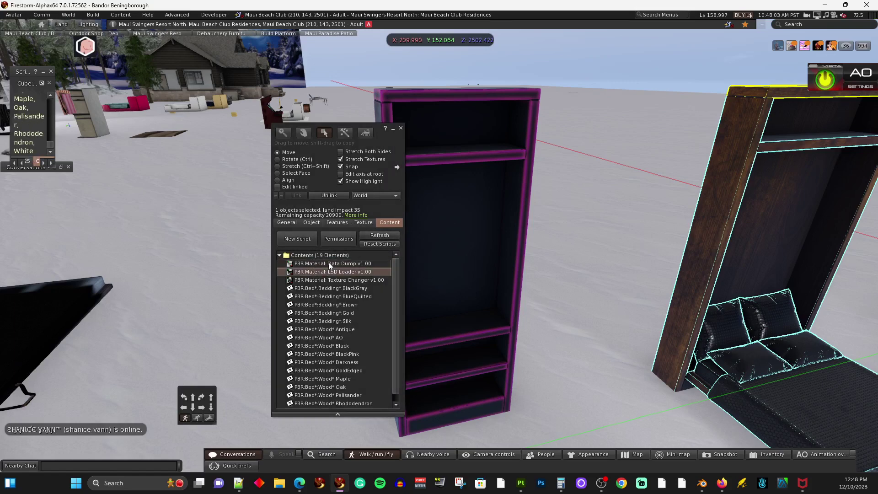
click(400, 128)
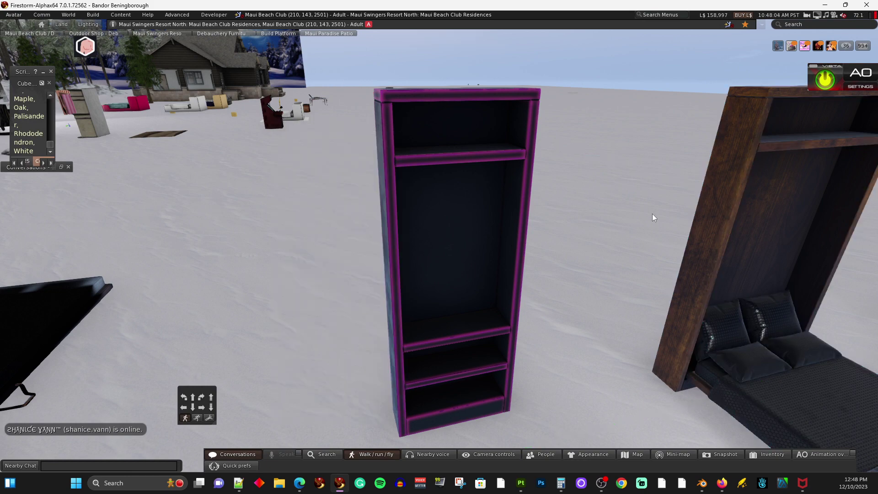
- Try to apply the BlackPink wood theme to the wall bed
alt+click(725, 316)
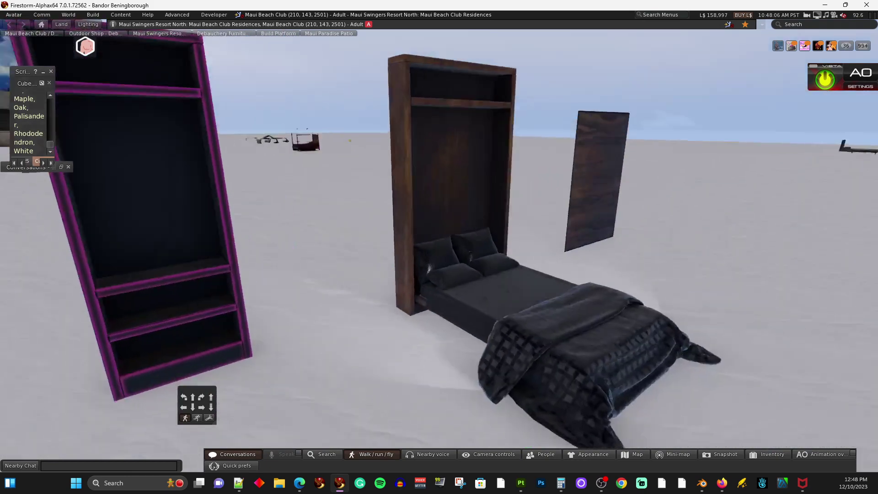
click(444, 227)
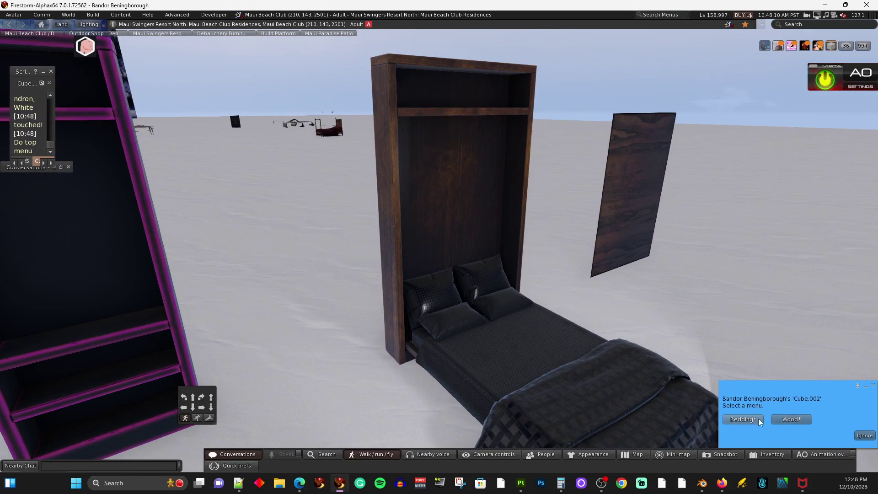
click(775, 419)
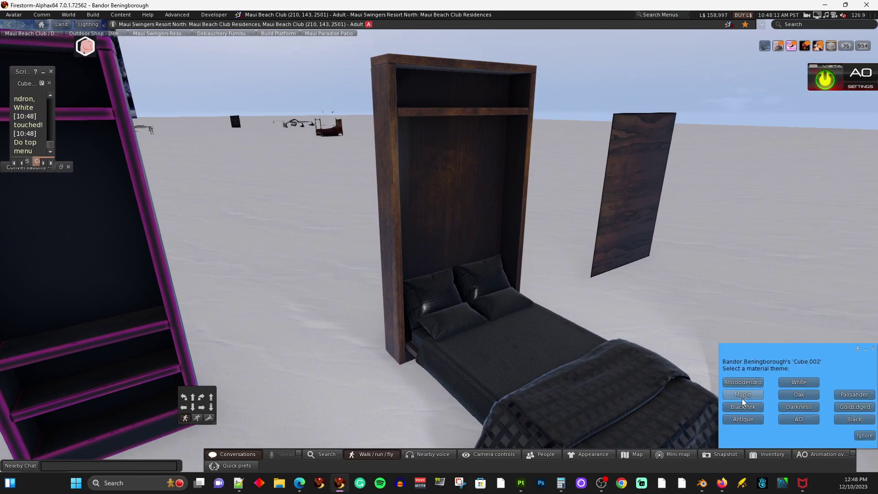
click(740, 405)
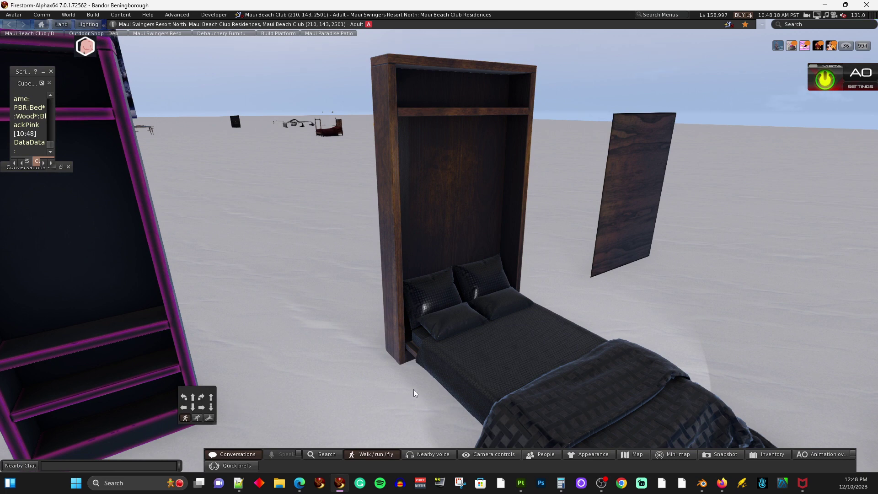
- Apply the Maple wood theme to the wall bed through its touch menu
click(452, 204)
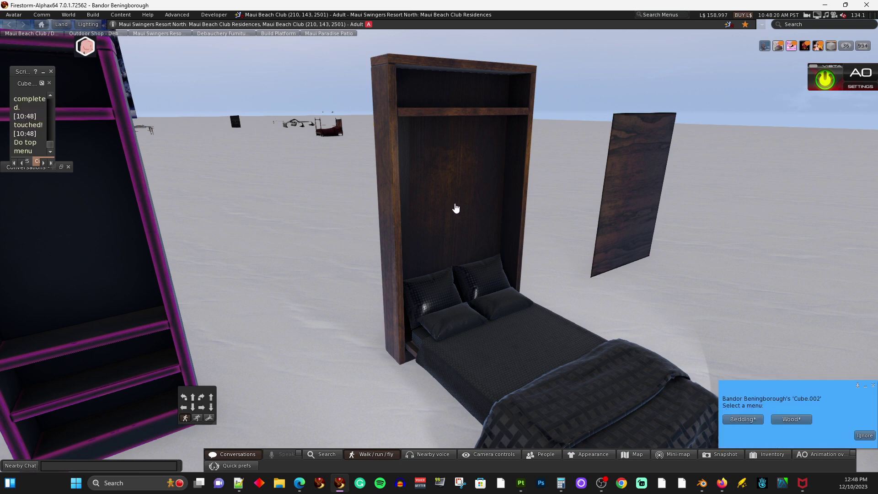
click(780, 419)
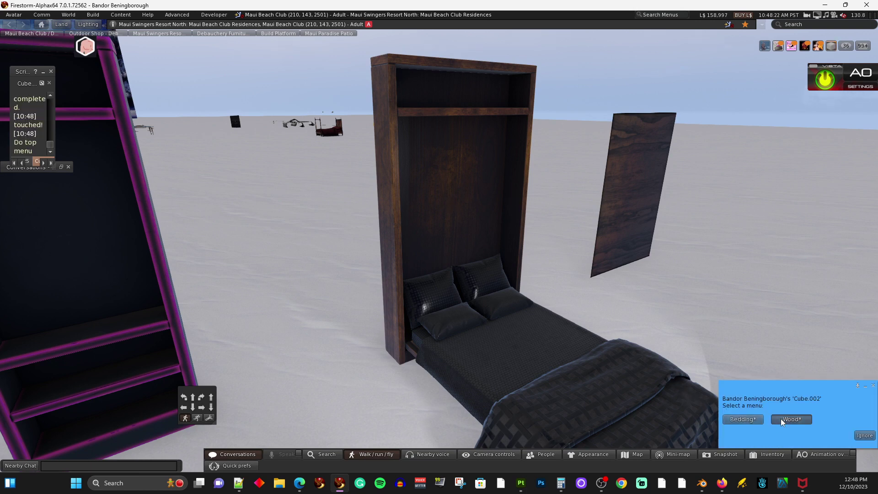
click(748, 393)
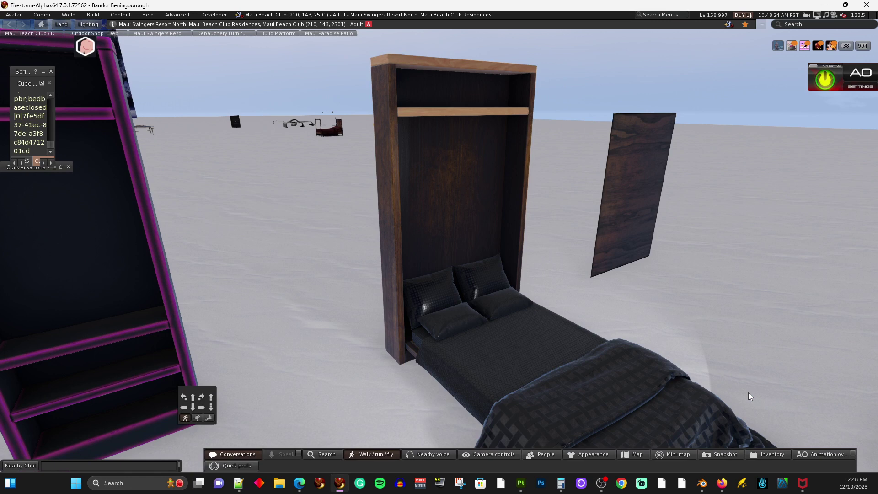
- Apply the BlackPink wood theme to the wall bed
click(471, 188)
click(783, 419)
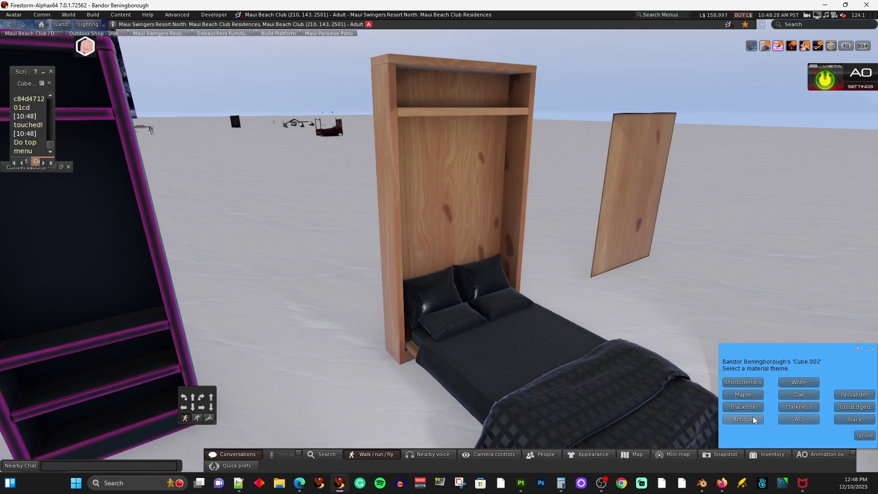
click(740, 406)
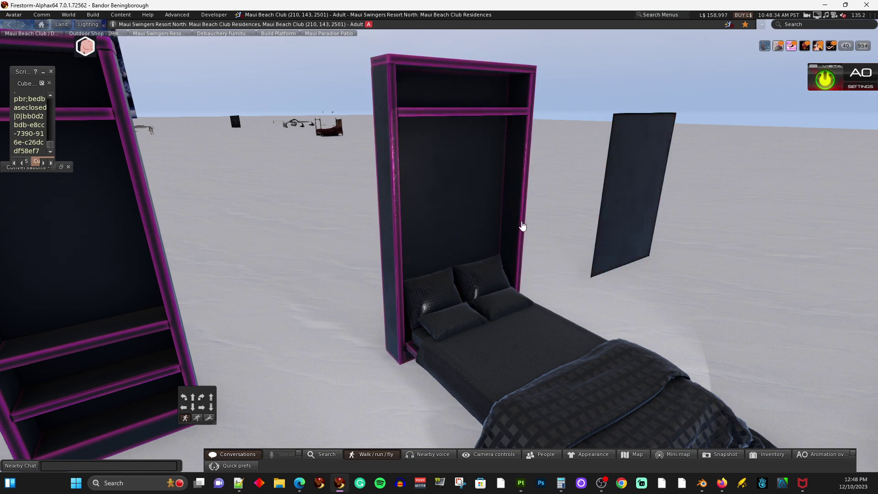
- Switch the wall bed's wood theme to GoldEdged
click(472, 227)
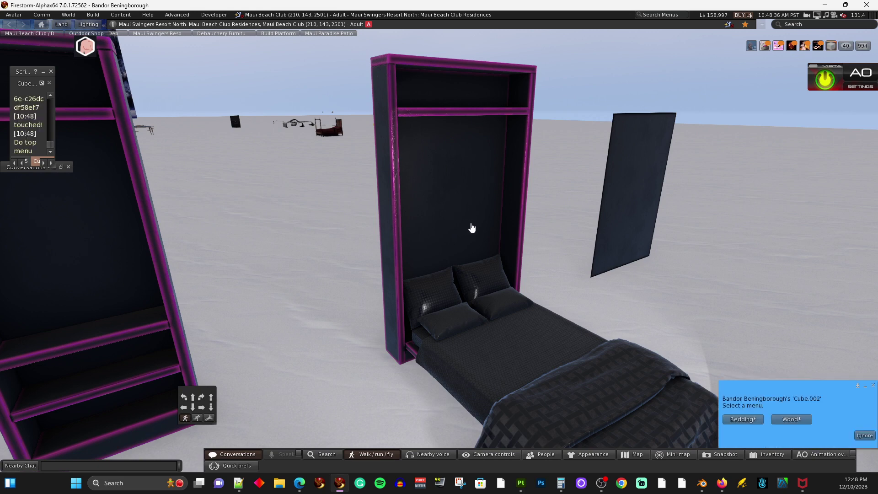
click(795, 420)
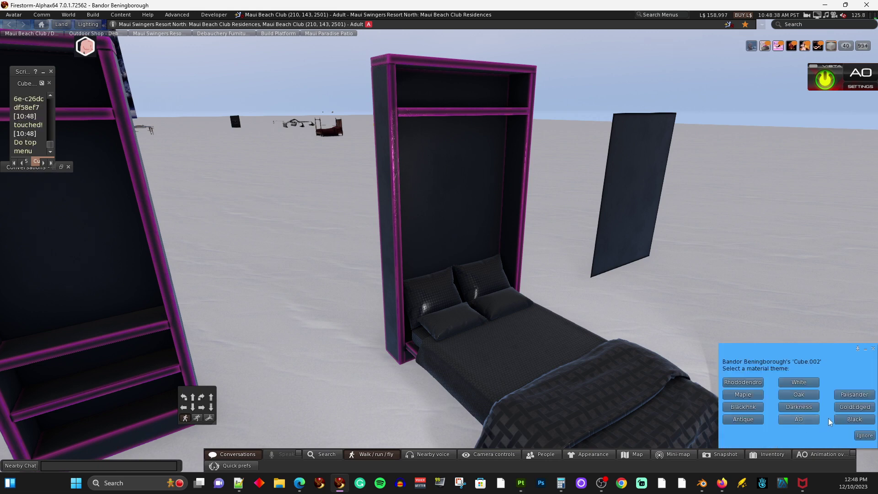
click(846, 407)
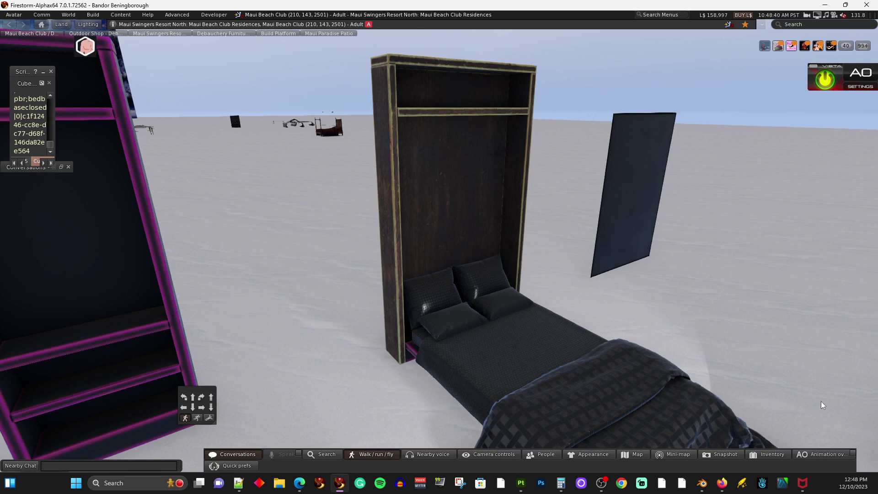
- Set the wall bed's wood theme back to BlackPink
click(474, 201)
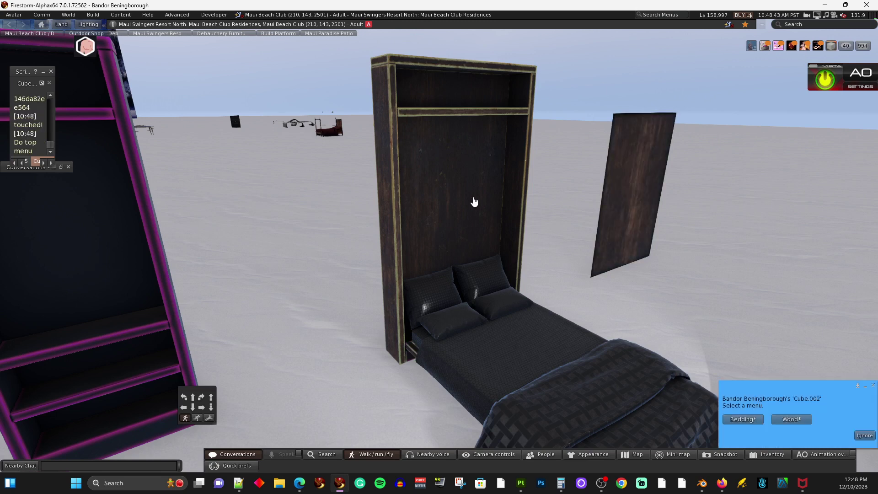
click(791, 418)
click(742, 407)
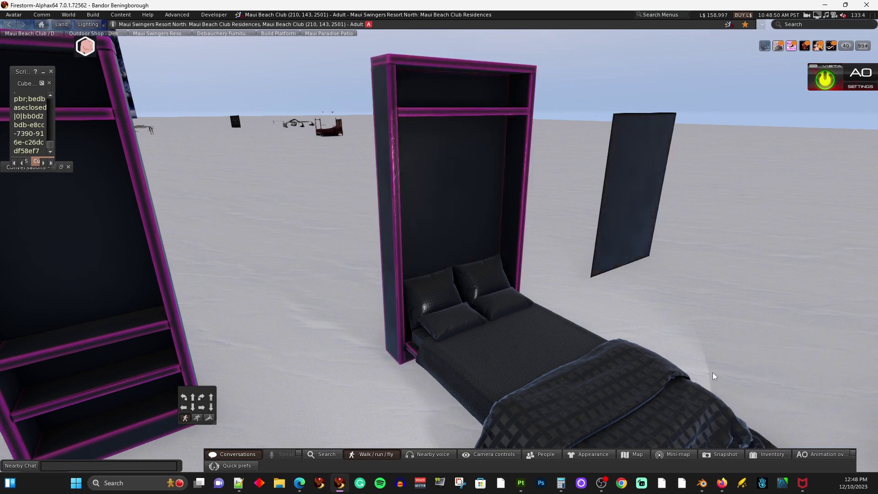
- Apply the BlueQuilted bedding theme to the wall bed
alt+drag(487, 366, 438, 239)
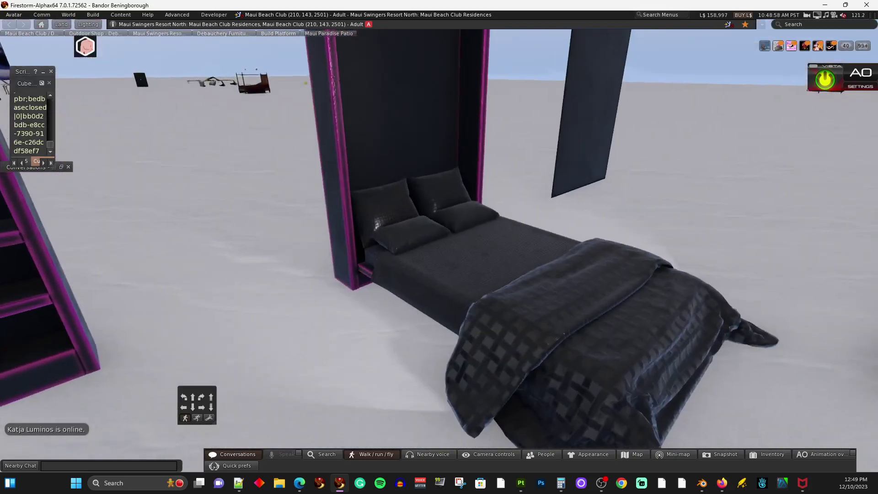
scroll(585, 275, up, 2)
click(363, 133)
click(730, 420)
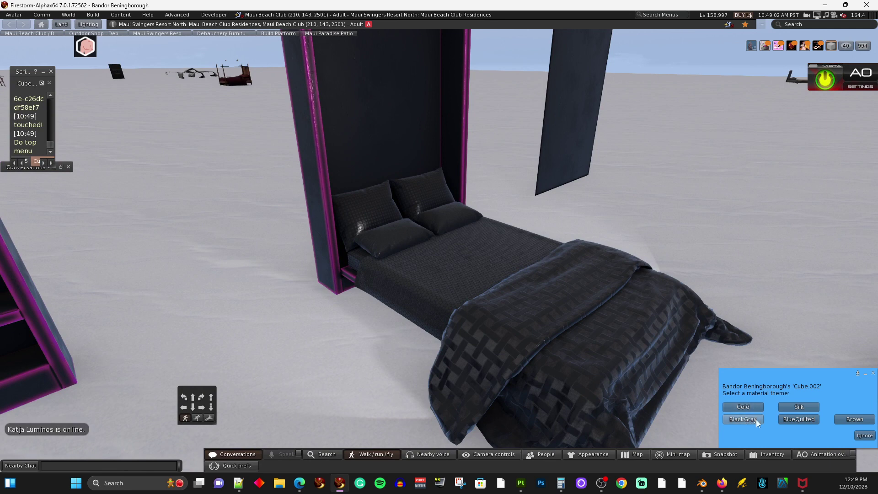
click(803, 420)
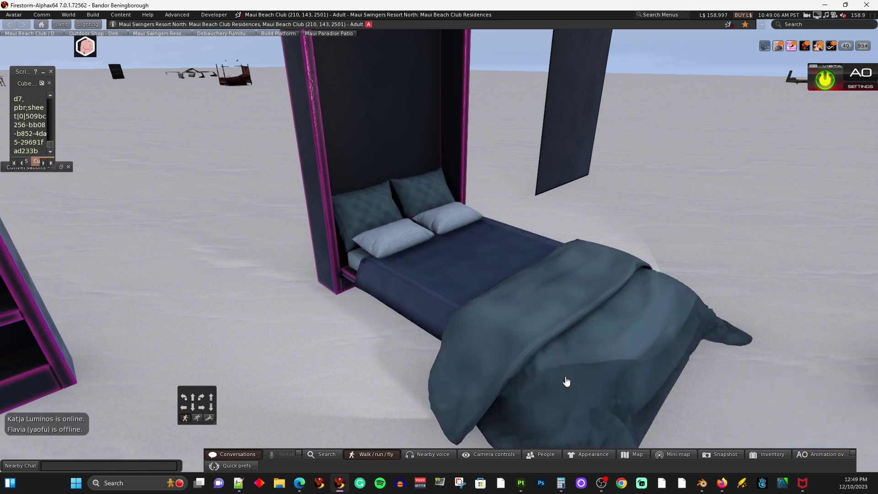
- Apply the Gold bedding theme to the wall bed, repeating the selection once
alt+click(479, 301)
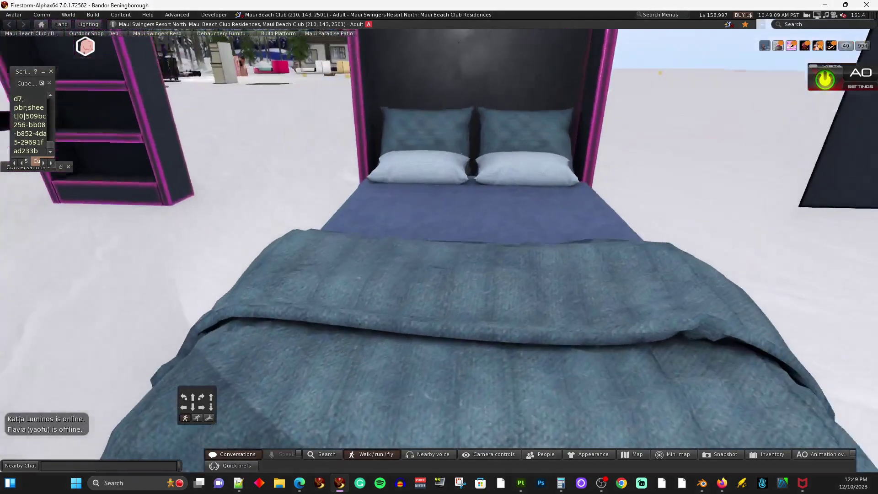
alt+drag(414, 253, 412, 320)
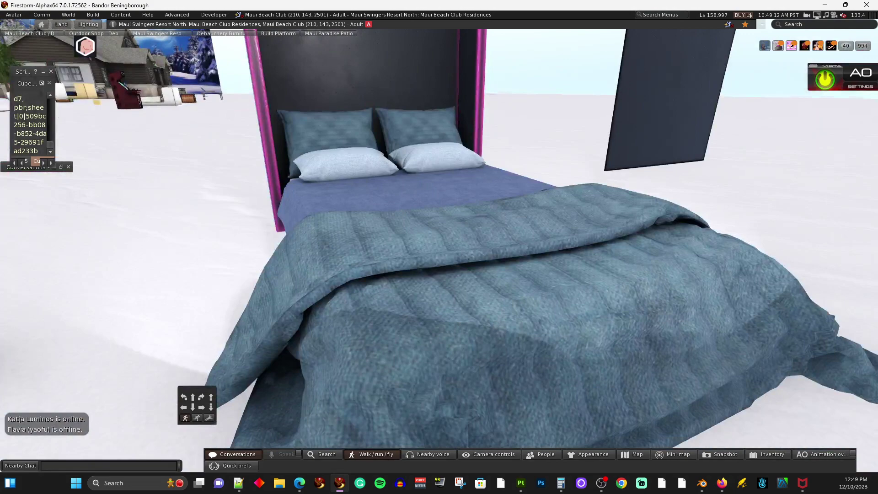
key(Escape)
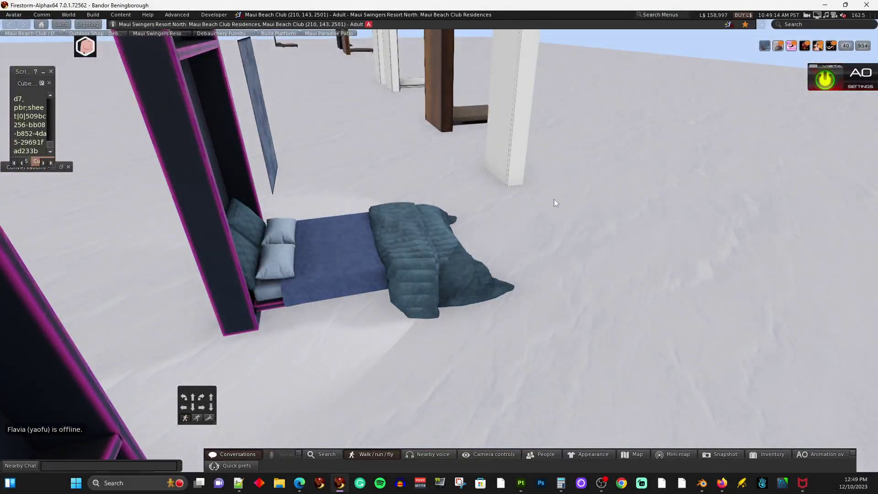
alt+click(368, 226)
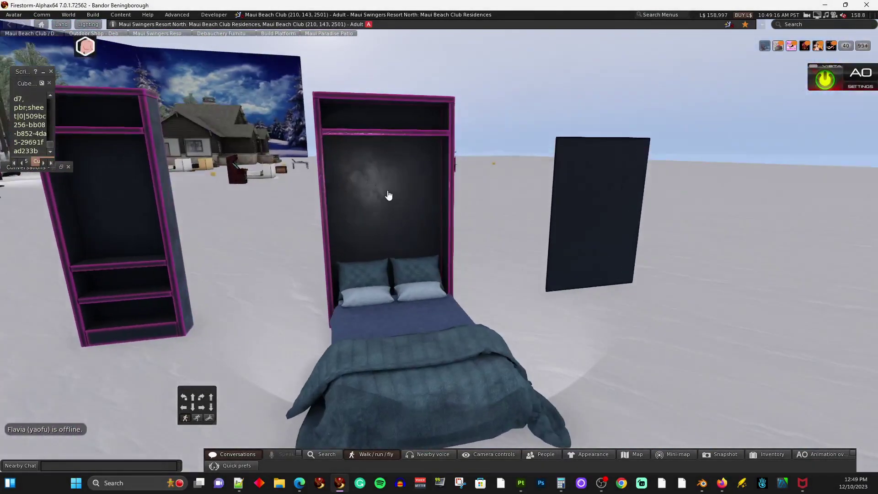
alt+click(416, 248)
alt+drag(426, 328, 435, 249)
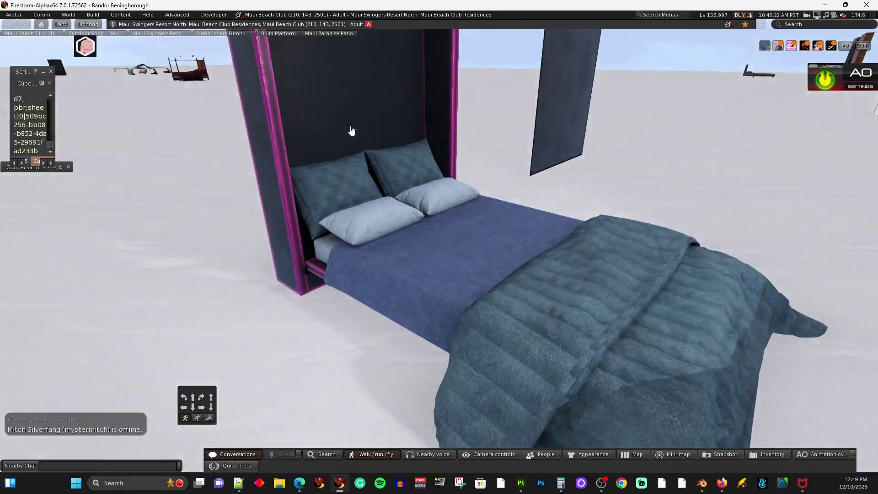
click(351, 131)
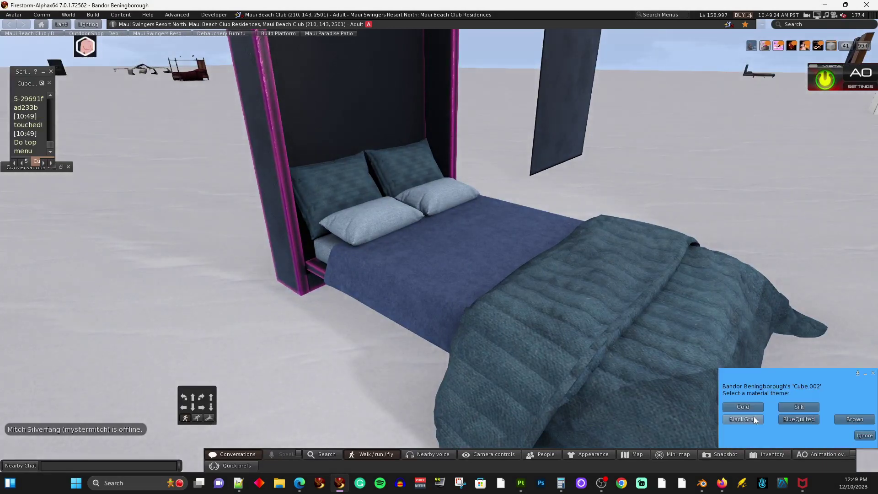
click(752, 422)
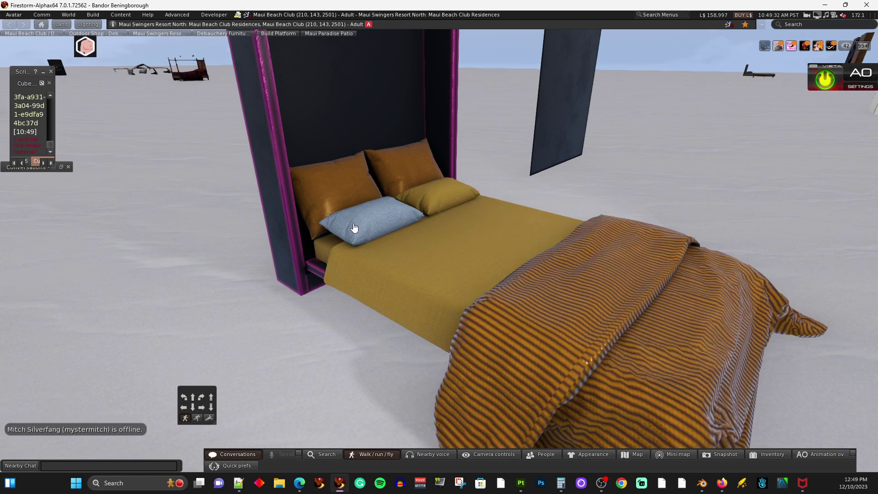
click(302, 112)
click(750, 419)
click(748, 411)
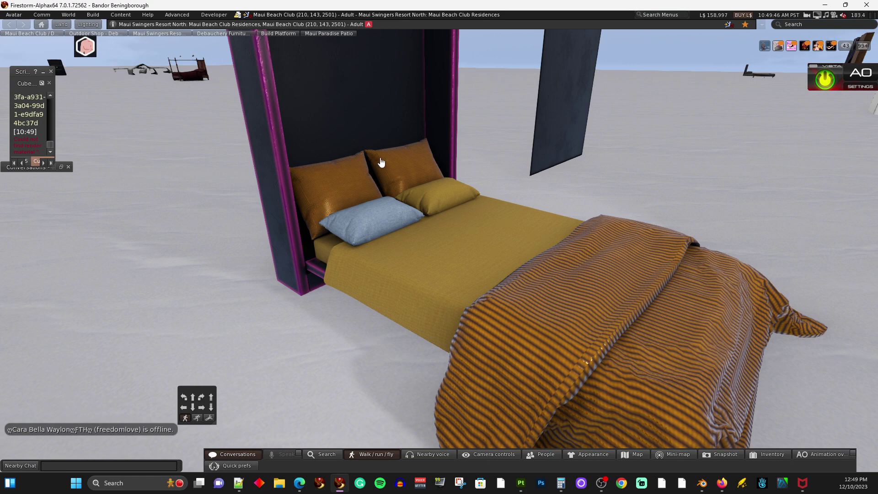
- Change the wall bed's bedding theme to the one with green sheets and a leaf-patterned duvet
scroll(384, 165, down, 1)
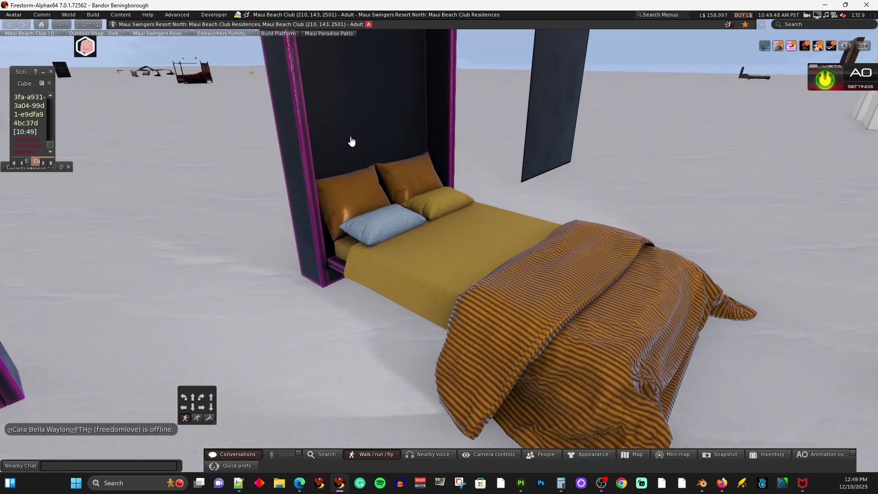
click(350, 142)
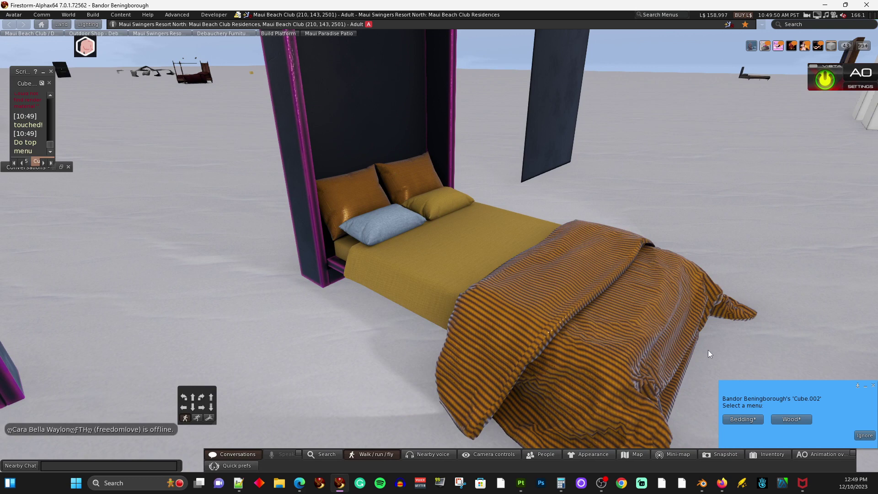
click(751, 418)
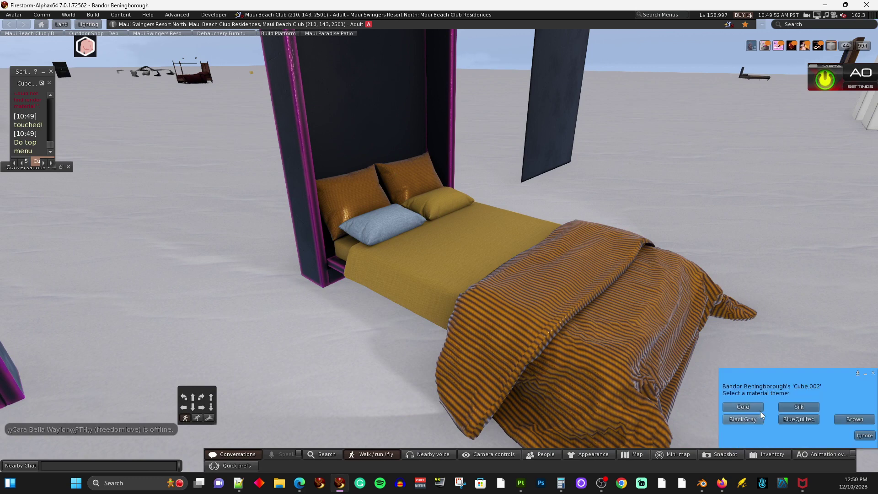
click(730, 407)
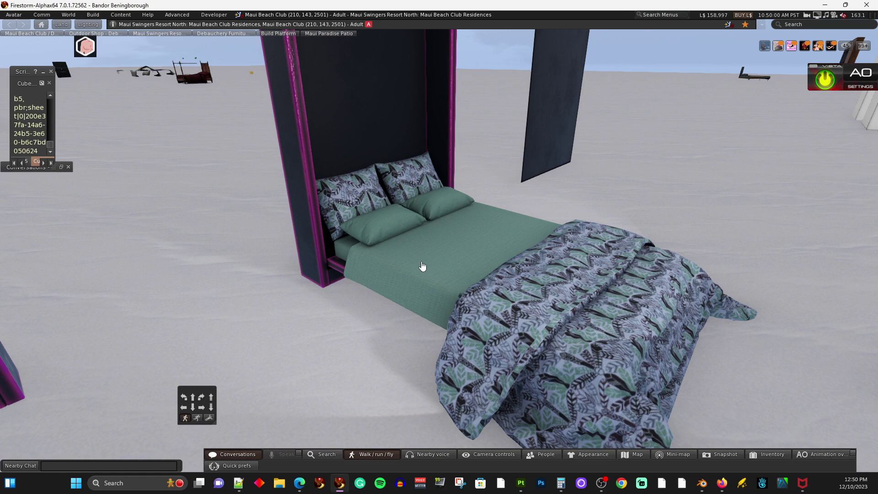
- Inspect the wall bed's PBR Metallic Roughness texture settings in the object editor and close the editor
scroll(415, 236, up, 2)
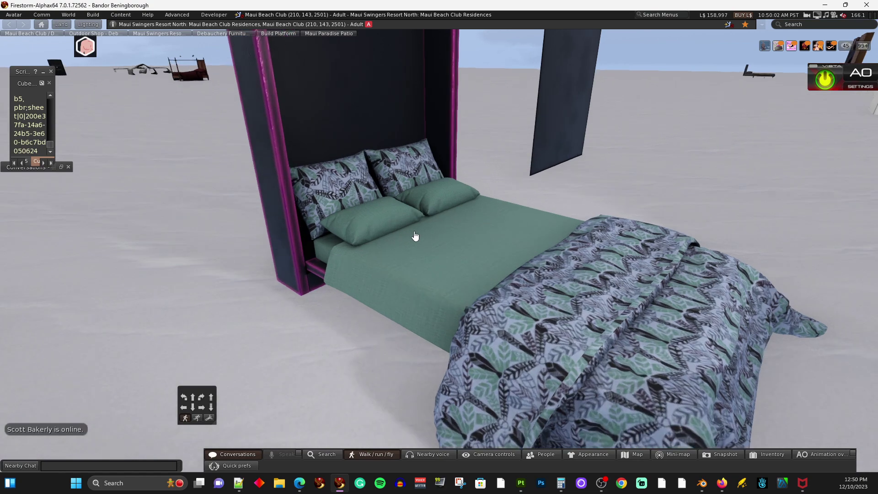
scroll(415, 236, down, 2)
scroll(362, 154, down, 1)
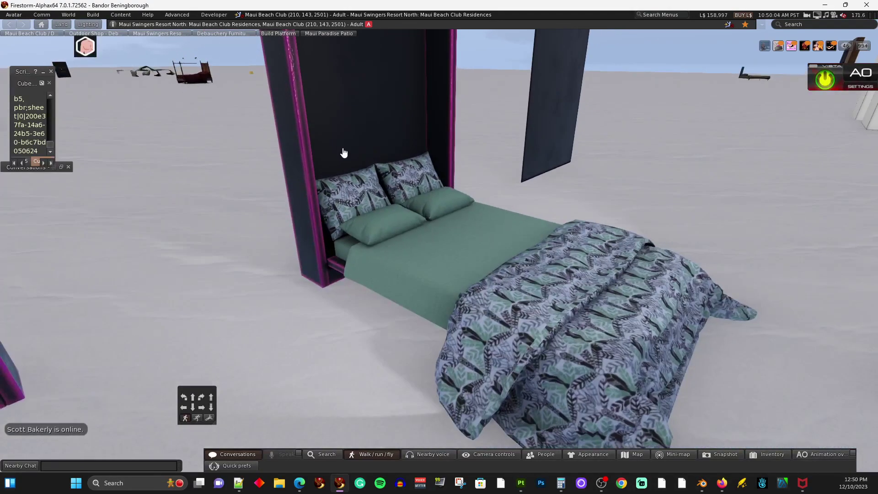
scroll(344, 153, down, 1)
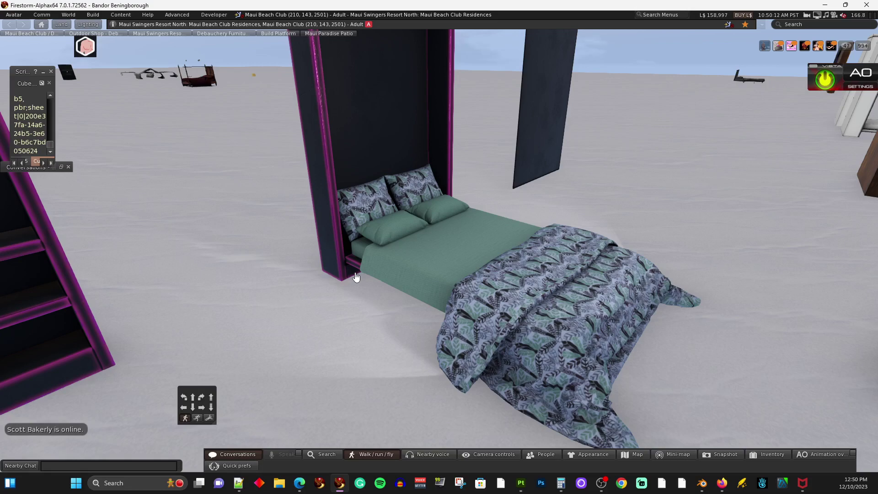
right_click(392, 241)
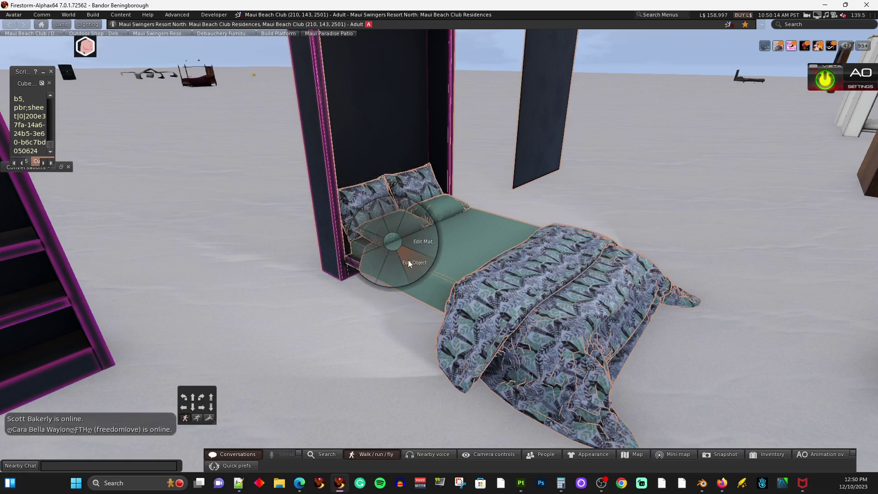
click(411, 263)
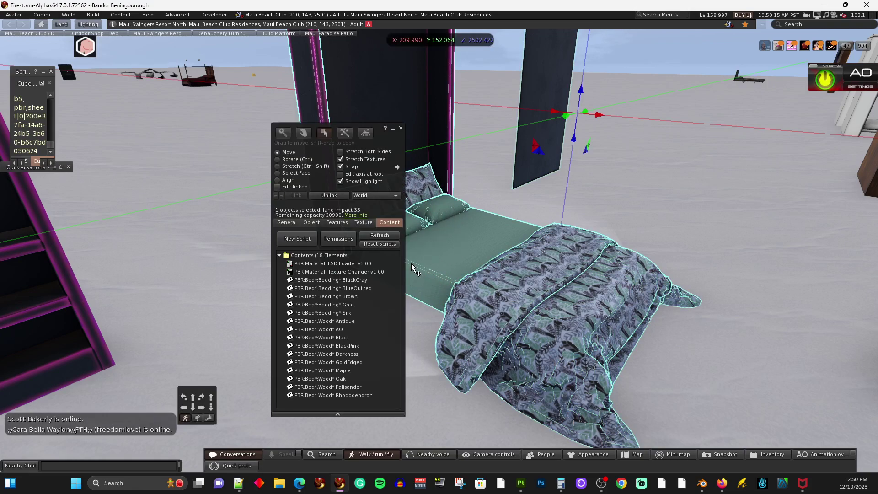
click(359, 224)
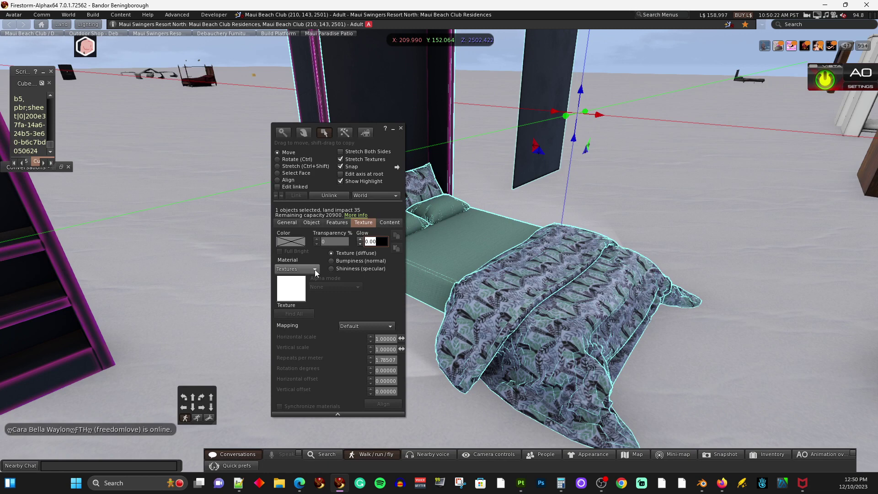
click(315, 269)
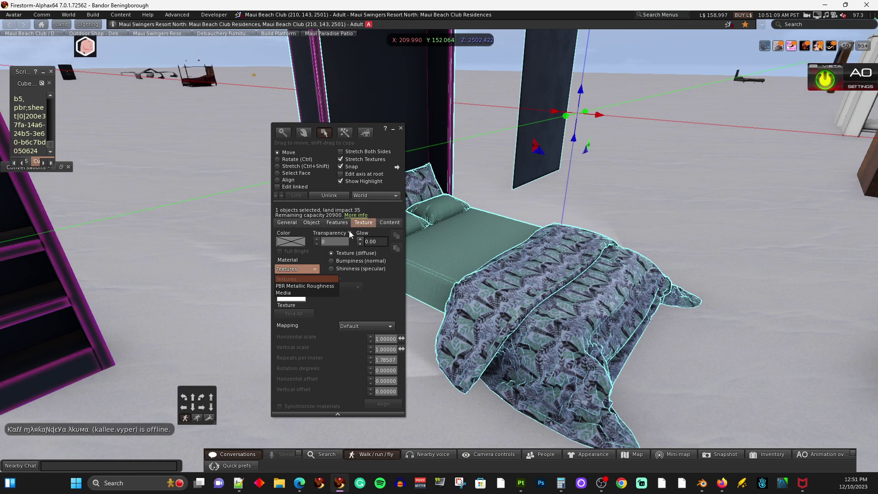
click(304, 287)
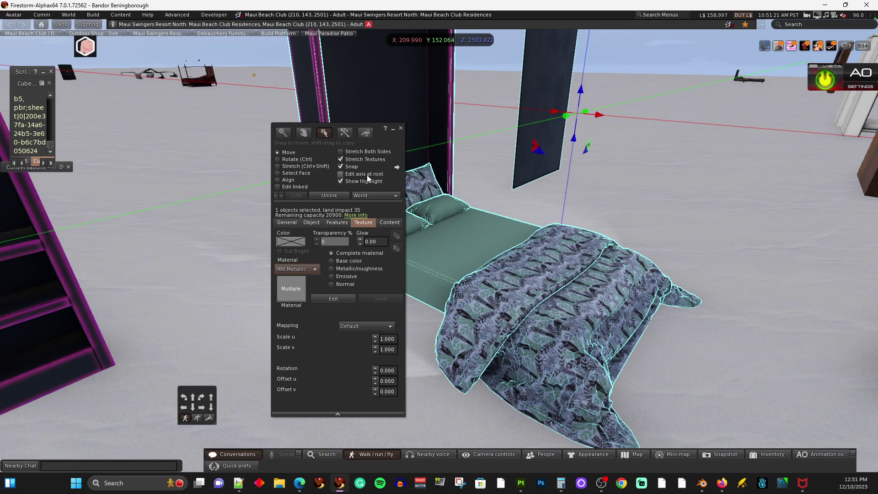
drag(388, 141, 301, 117)
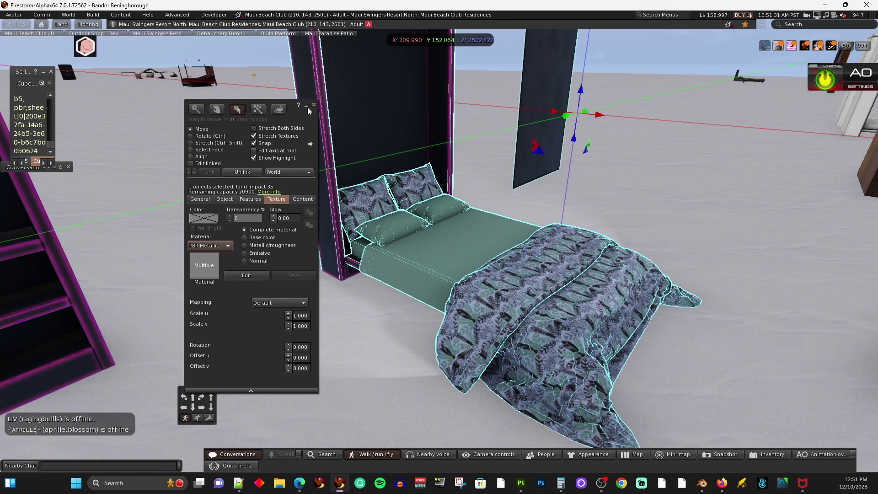
click(313, 106)
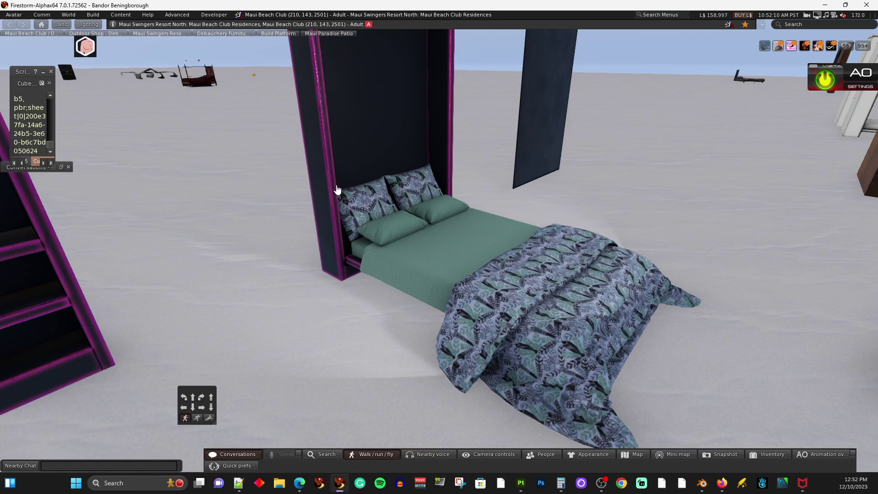
- Apply the White wood theme to the wall bed
click(362, 108)
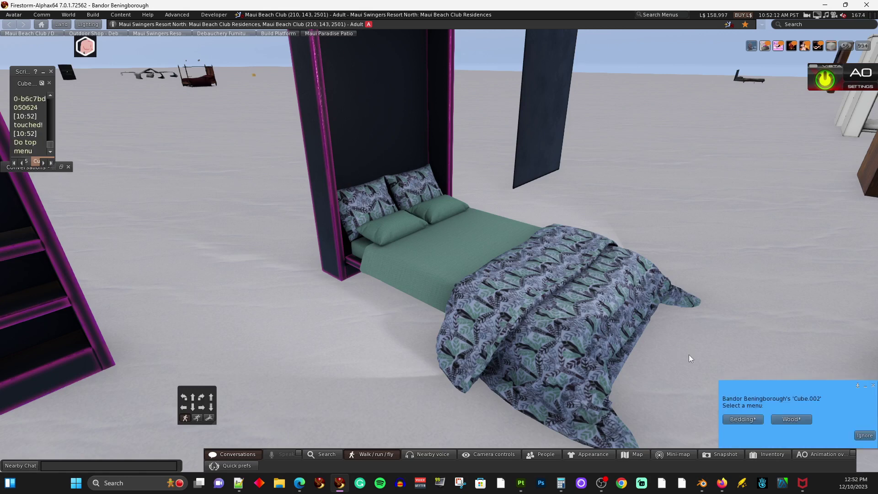
click(783, 416)
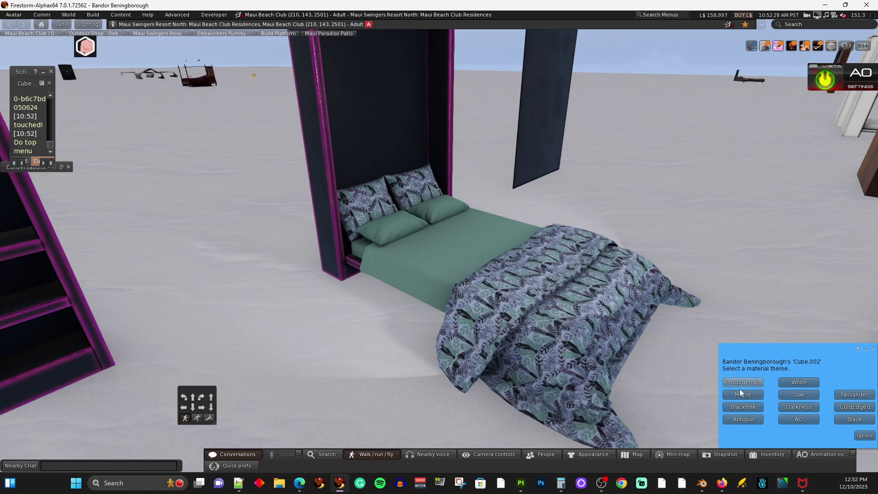
click(792, 381)
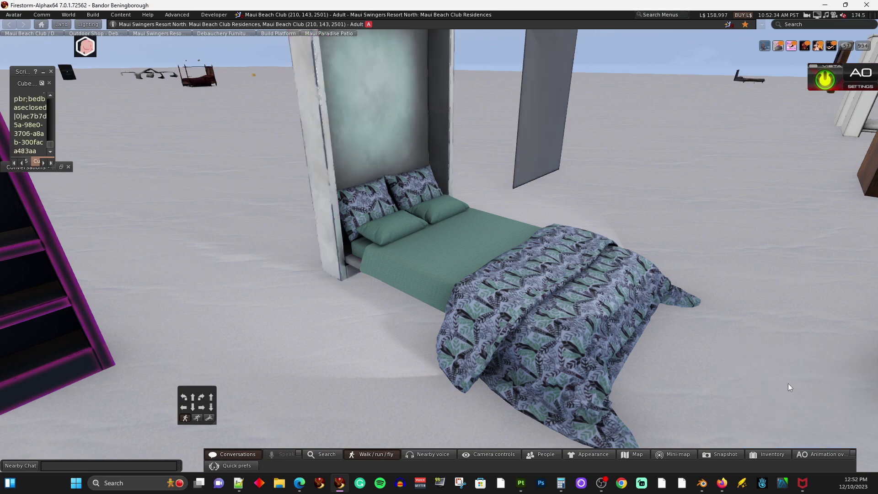
key(Escape)
scroll(422, 192, up, 3)
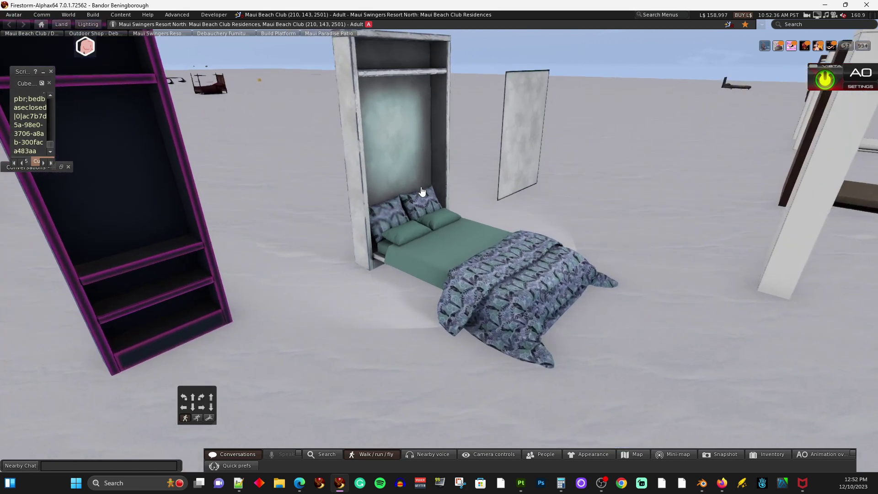